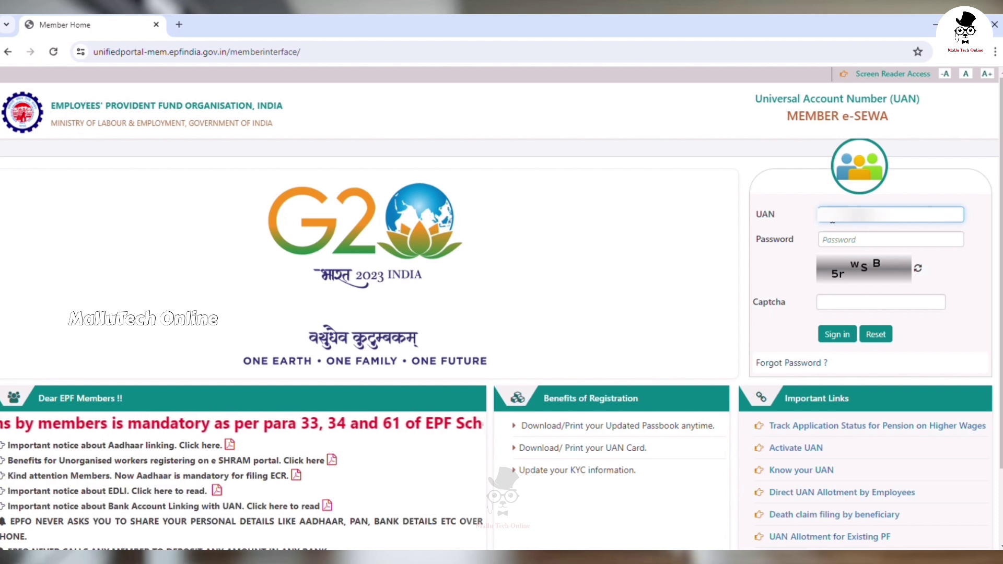
Step: Sign in to Member e-Sewa with the account password and the displayed captcha code
key(Tab)
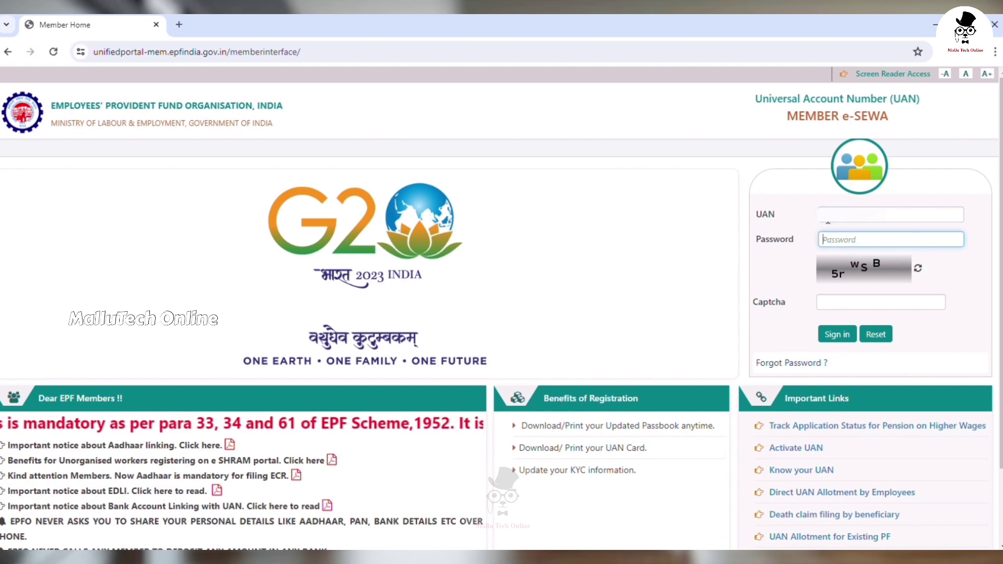
text(•••••)
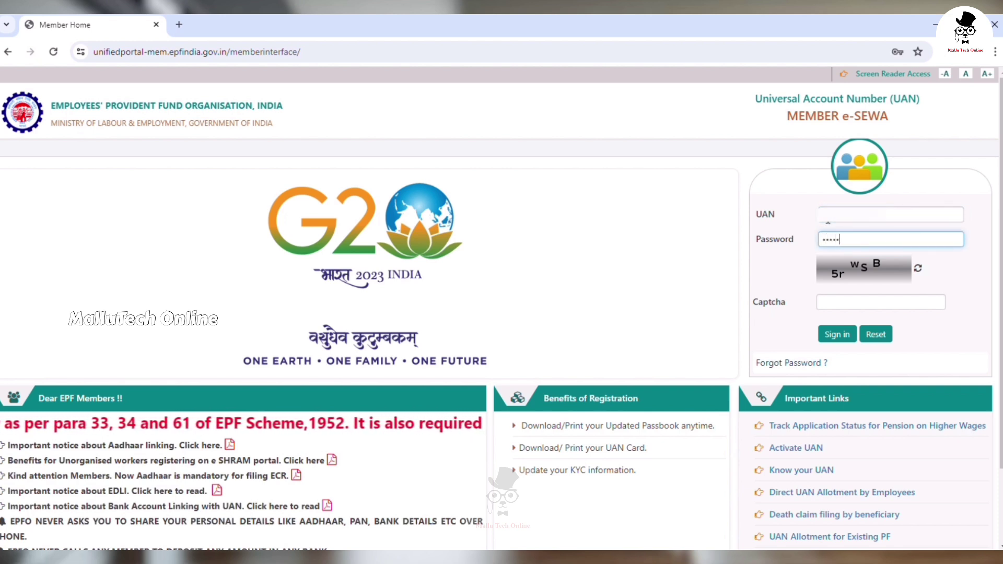
text(••••)
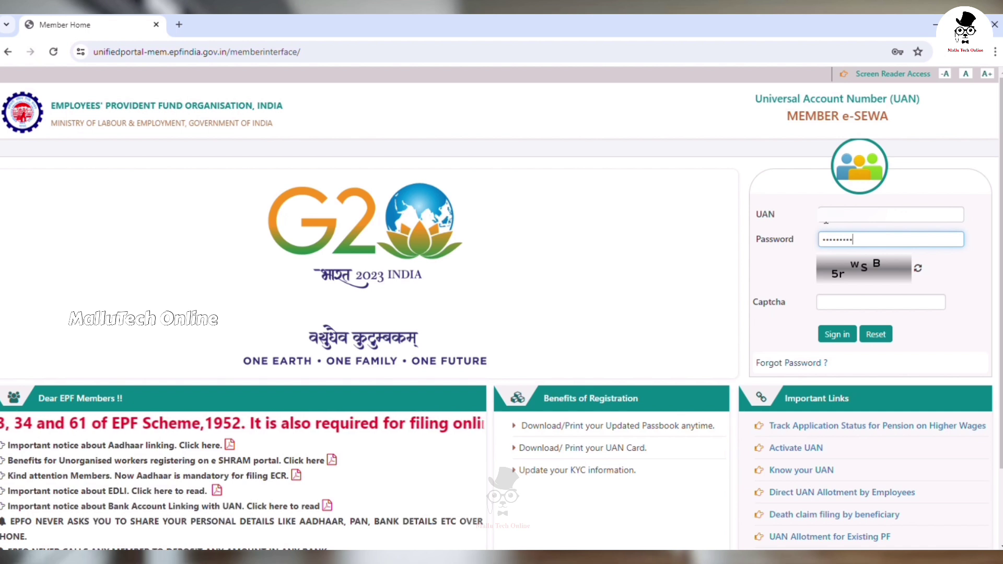
click(849, 307)
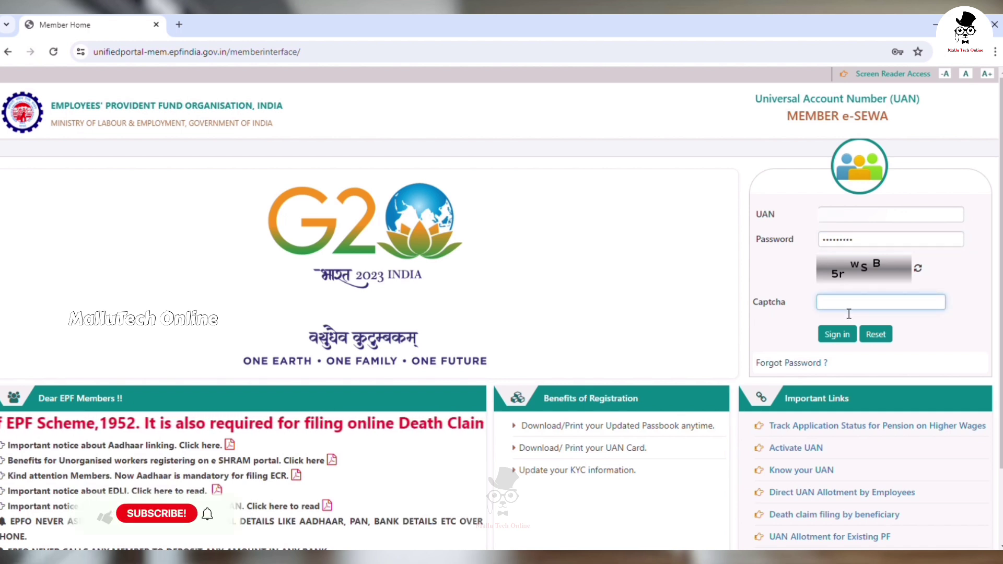
text(5r)
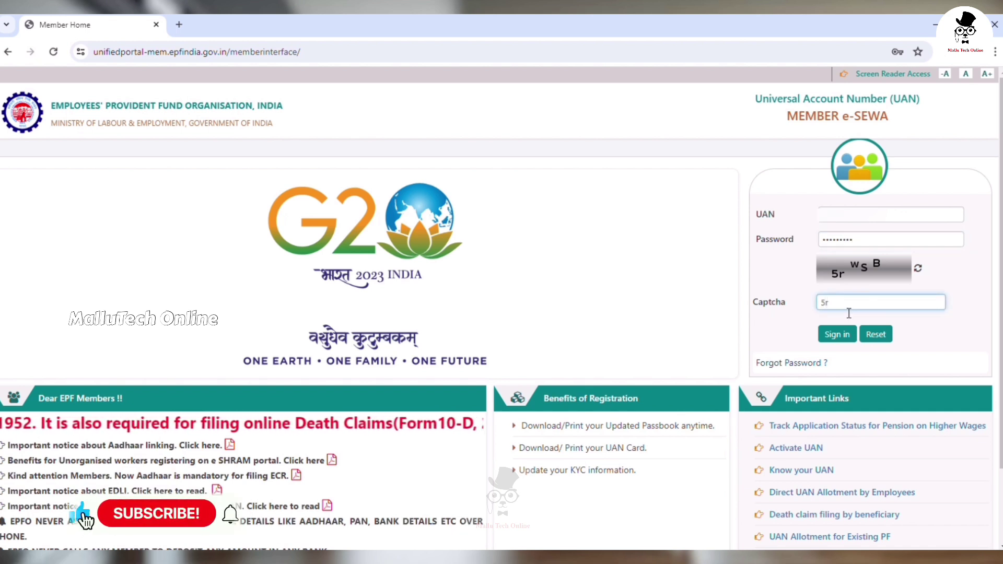
text(WS)
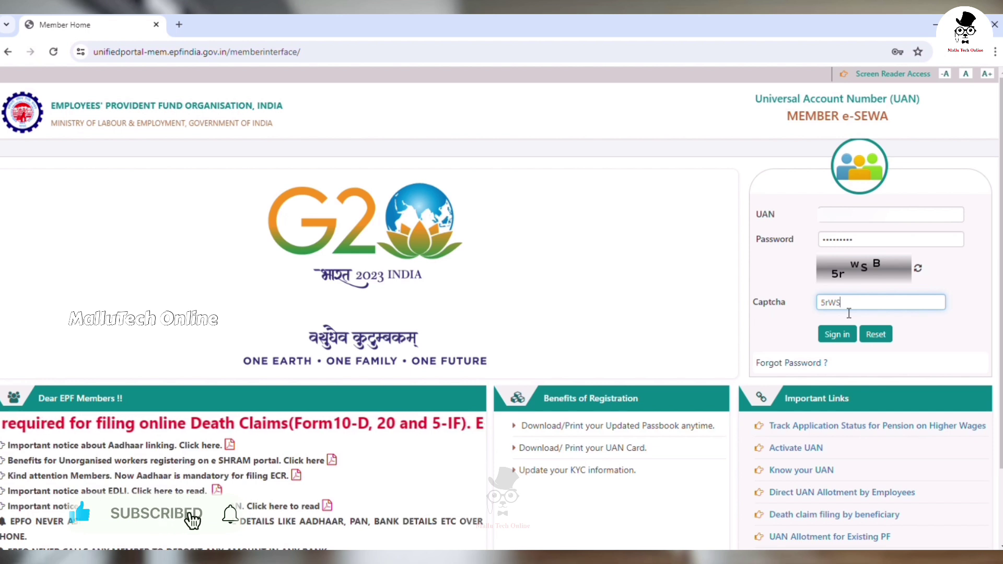
text(B)
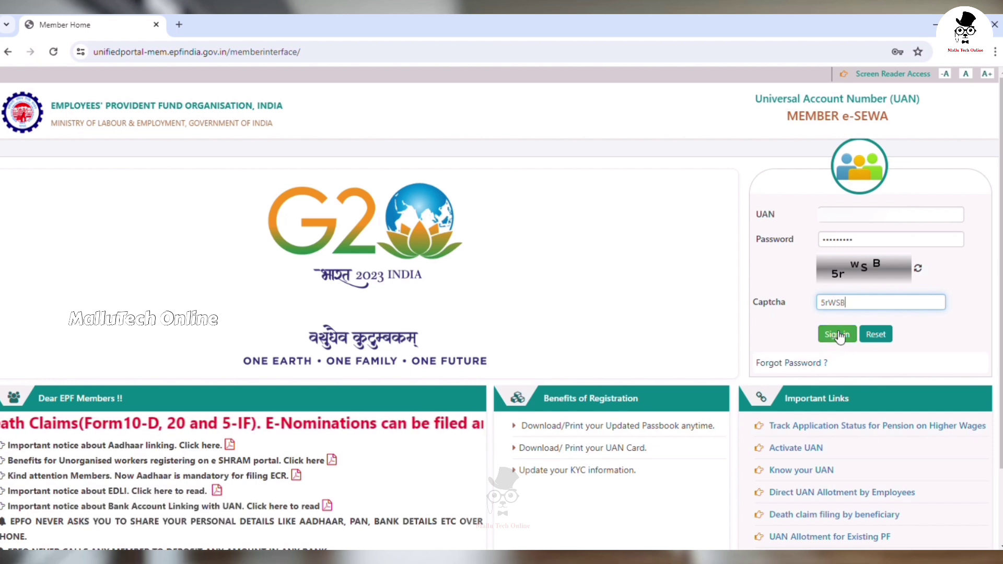
click(838, 336)
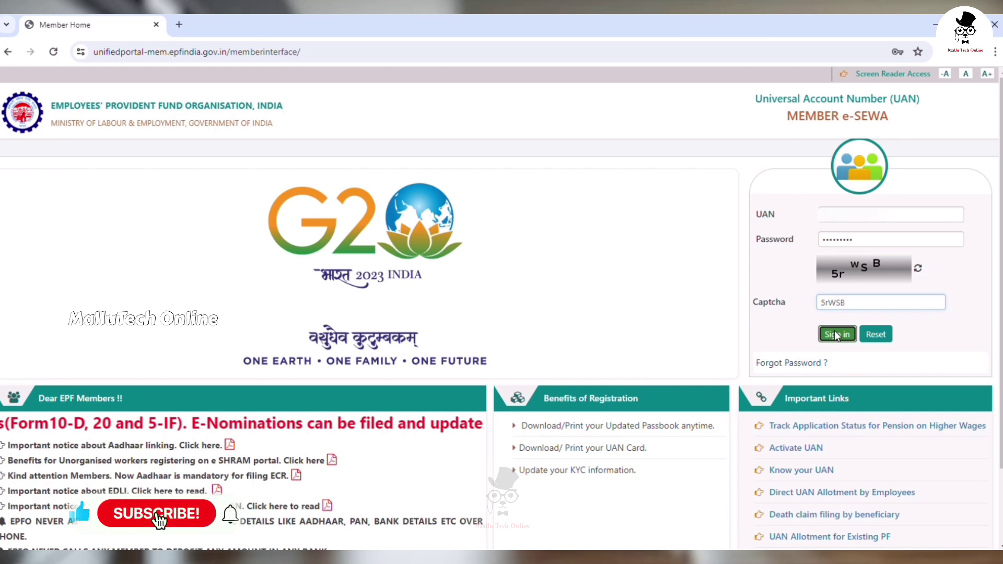
click(837, 335)
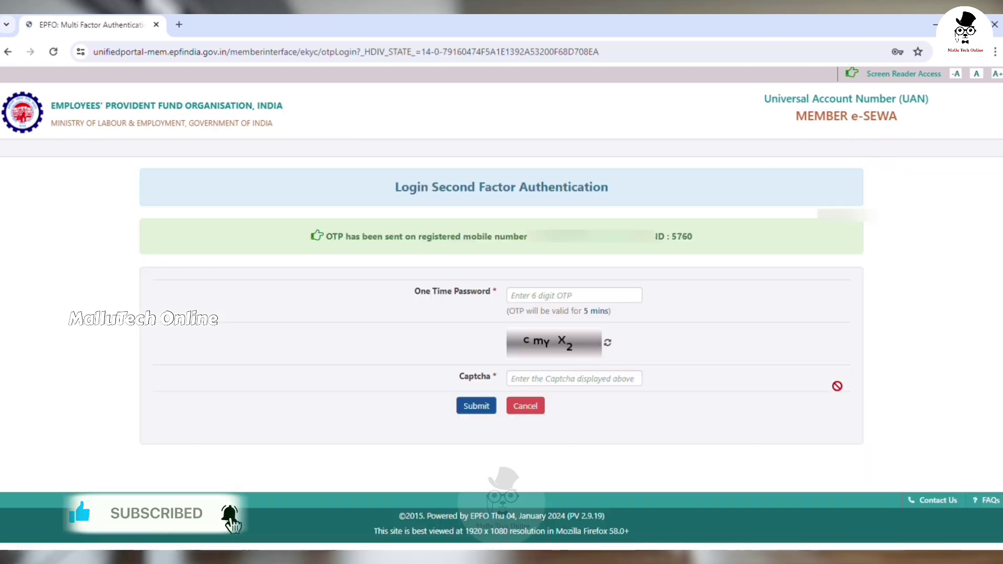
Step: Submit the 6-digit OTP and the page's captcha on the Second Factor Authentication page
click(629, 304)
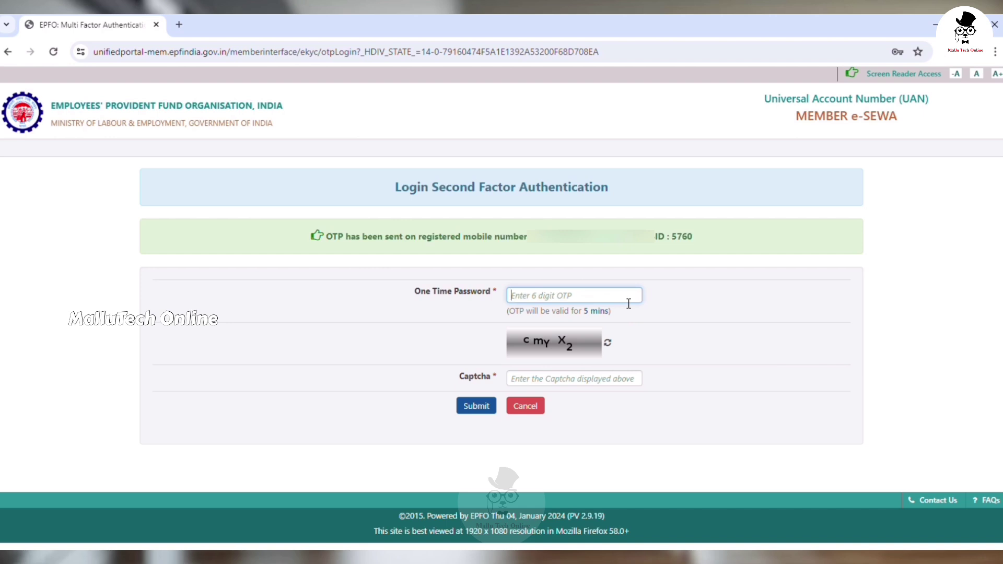
text(••••••)
click(581, 378)
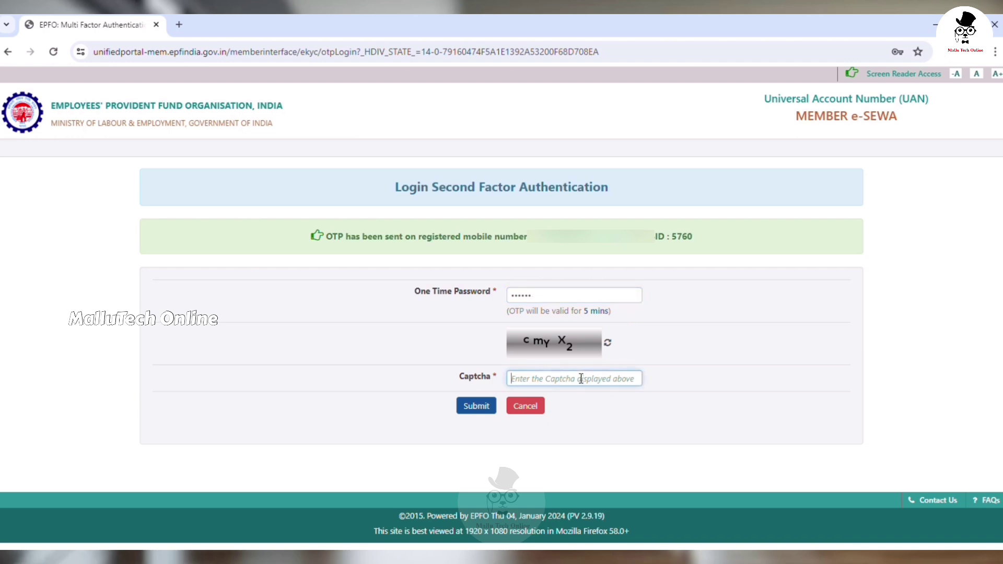
text(cmY)
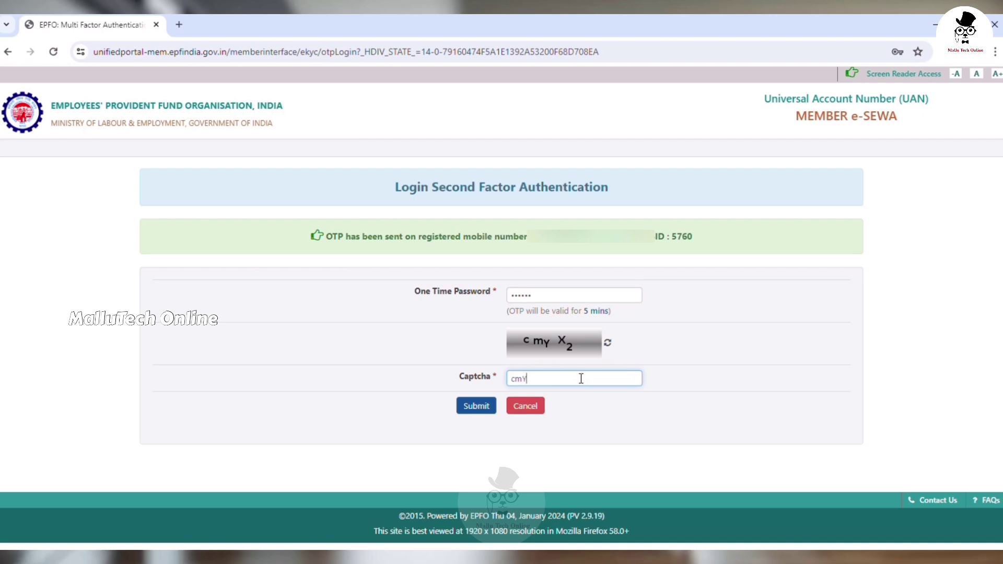
text(X2)
click(487, 412)
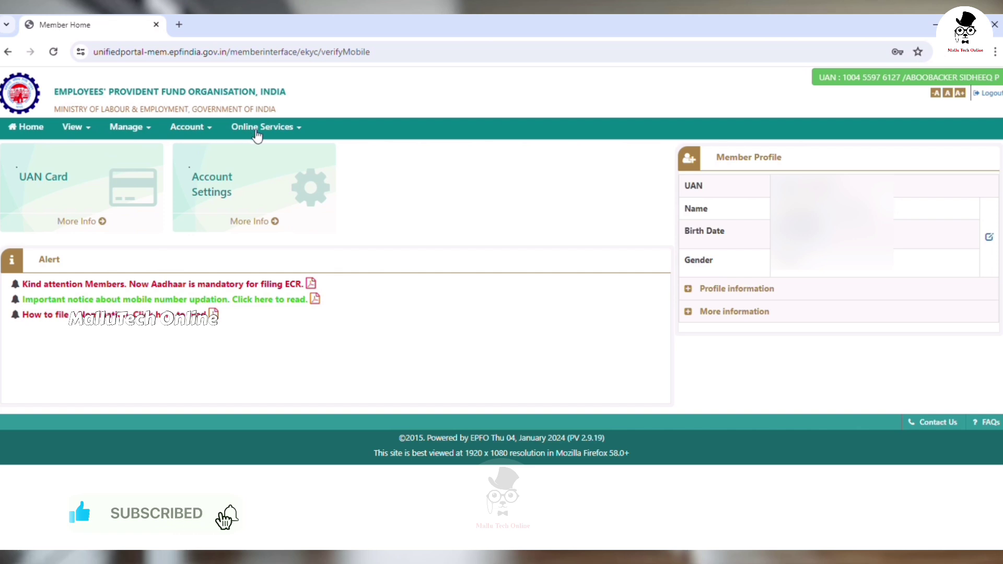
Step: Choose CLAIM (FORM-31,19,10C&10D) from the Online Services menu
click(256, 131)
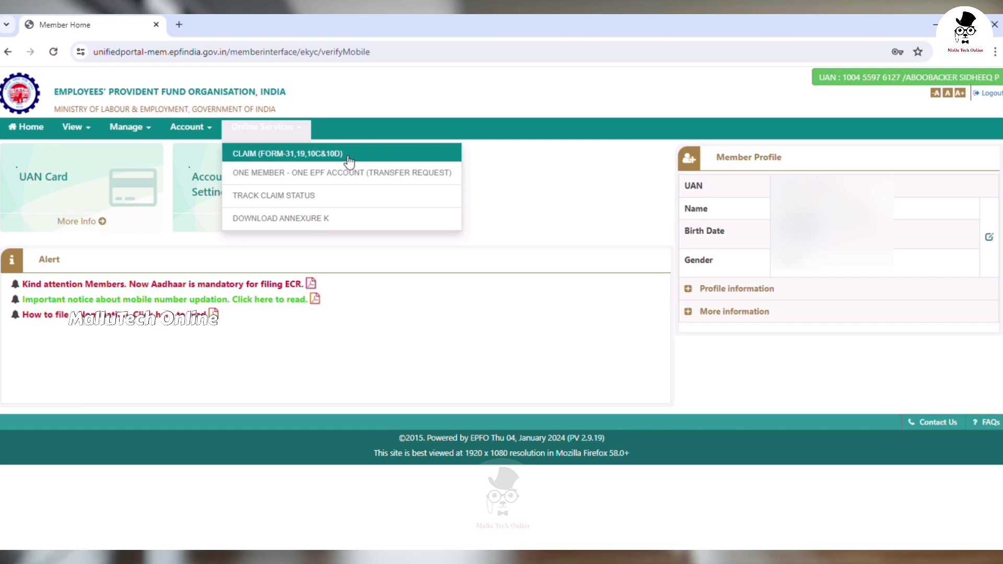
click(350, 157)
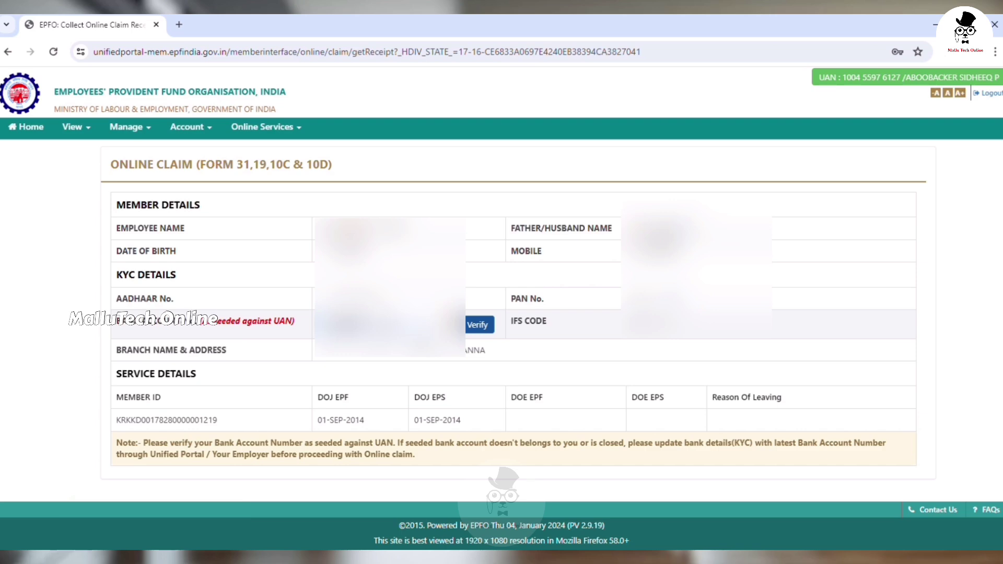
Step: Verify the seeded bank account, accept the Certificate of Undertaking, and proceed to the online claim
click(477, 326)
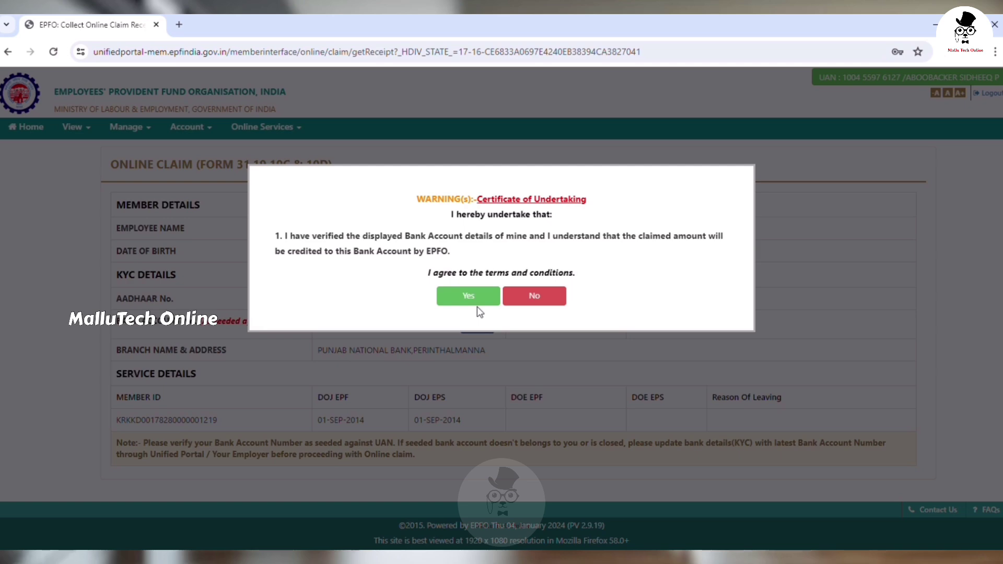
click(479, 302)
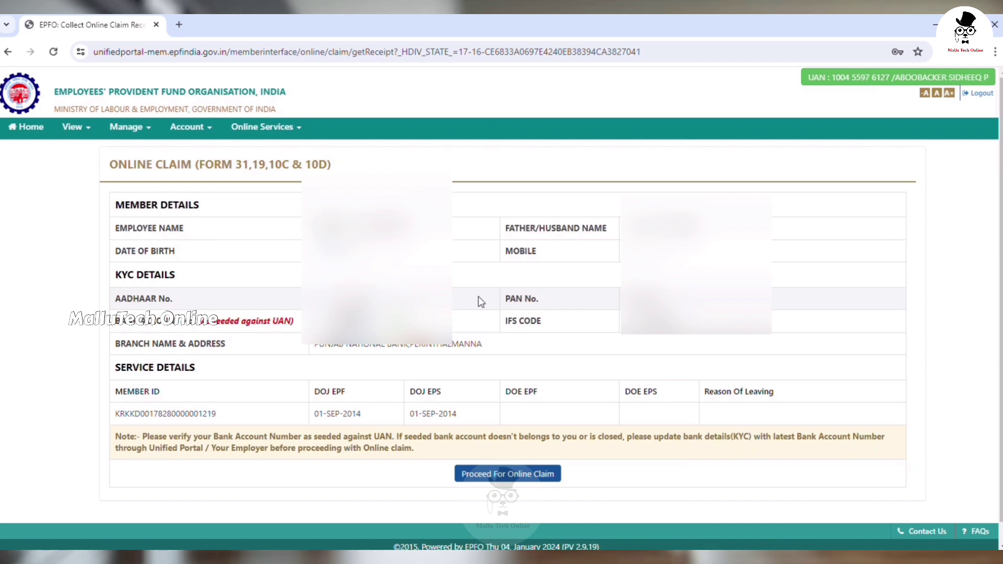
scroll(484, 324, down, 1)
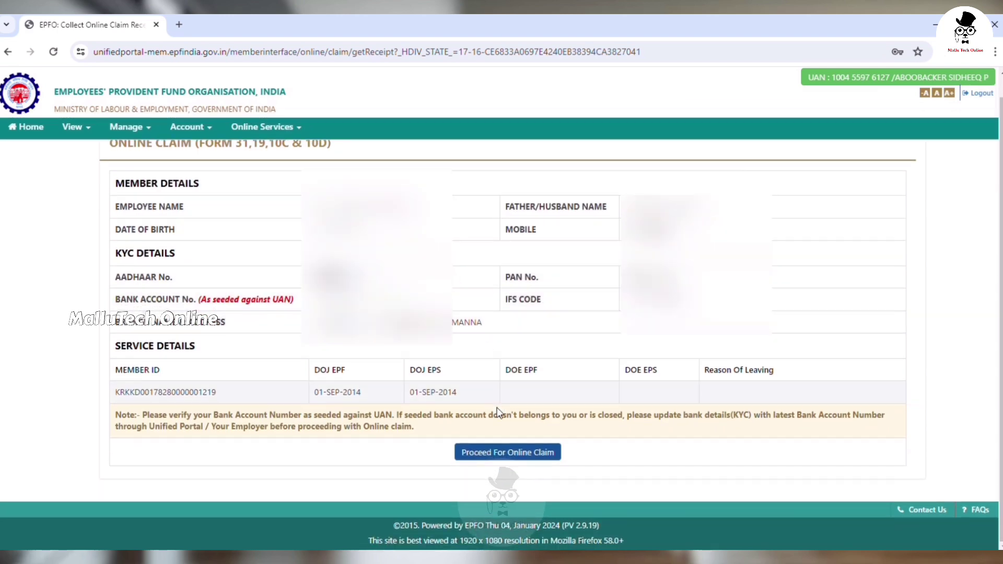
click(502, 455)
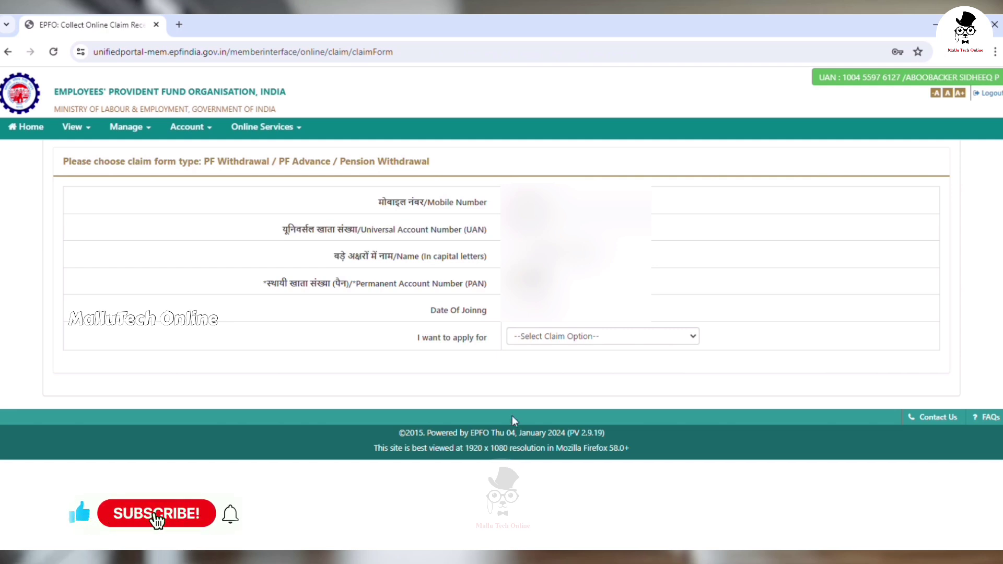
Step: Choose PF ADVANCE (FORM-31), select the member's service, and set Illness as the purpose
click(693, 337)
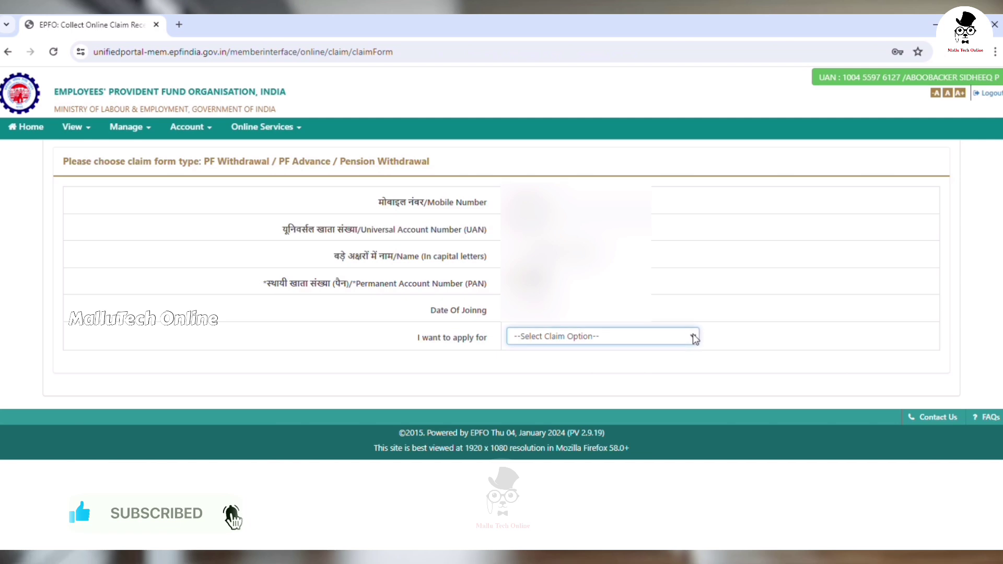
click(610, 365)
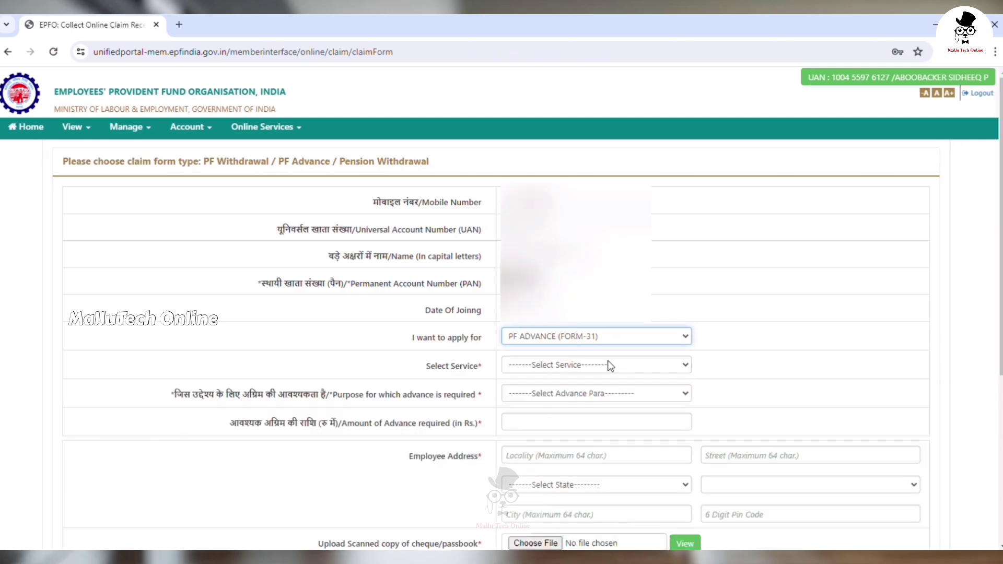
click(611, 366)
click(608, 395)
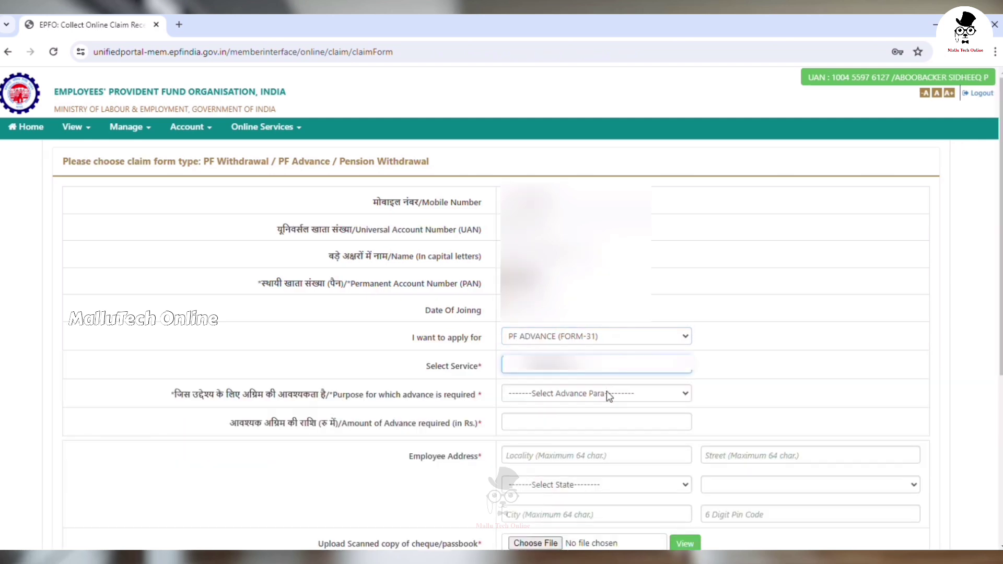
click(608, 401)
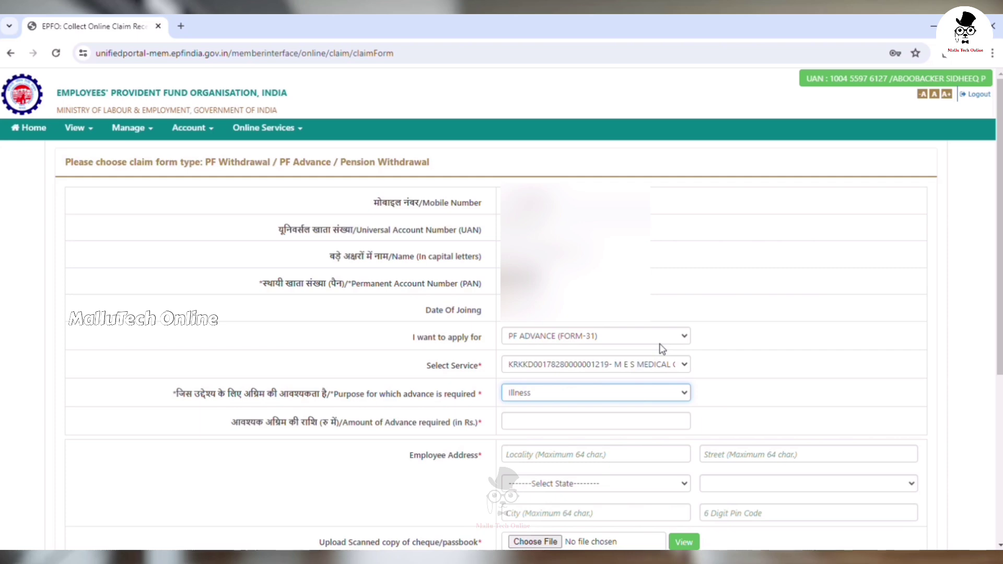
scroll(662, 349, down, 3)
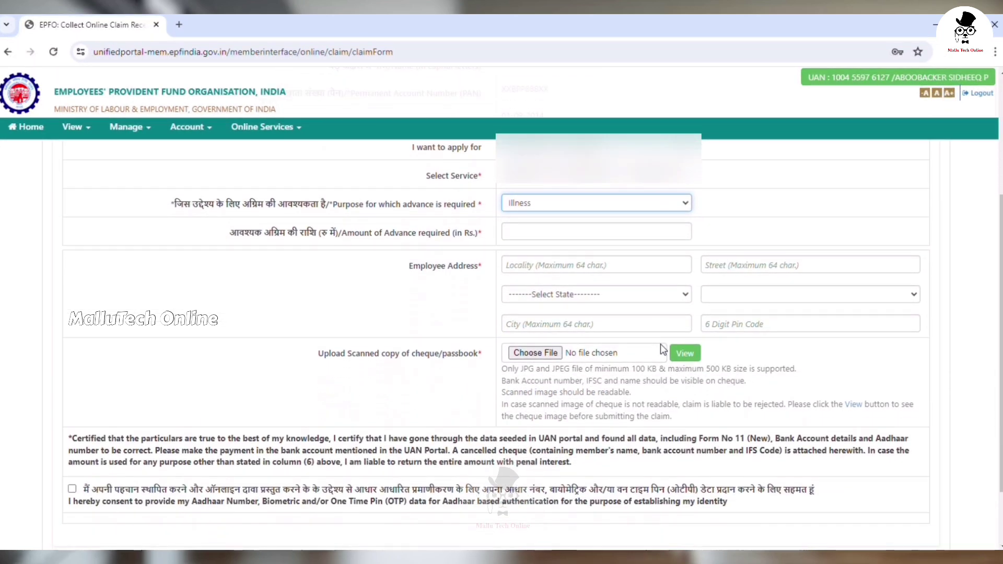
Step: Enter 100000 as the advance amount and fill in the employee address fields
click(544, 236)
text(100000)
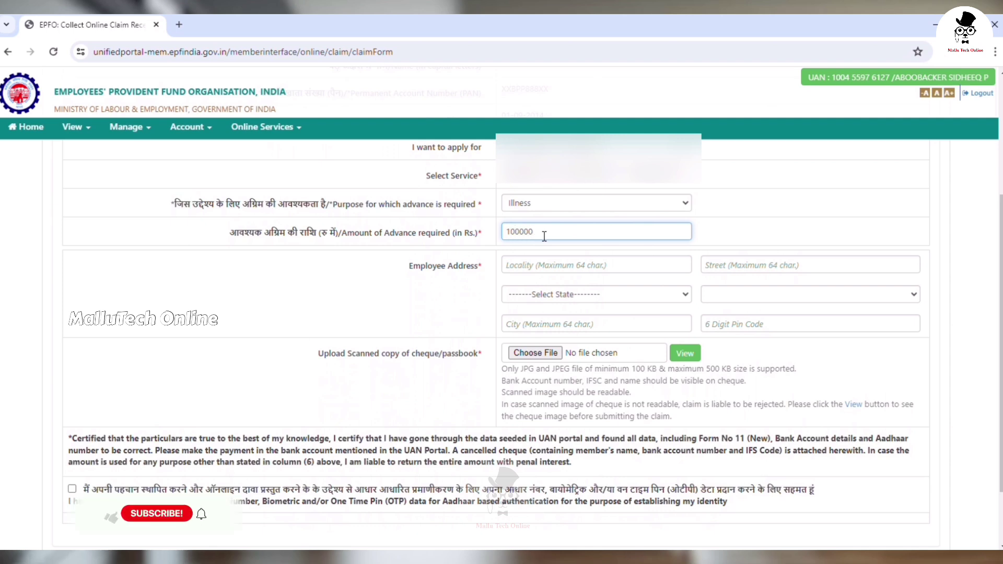
key(Tab)
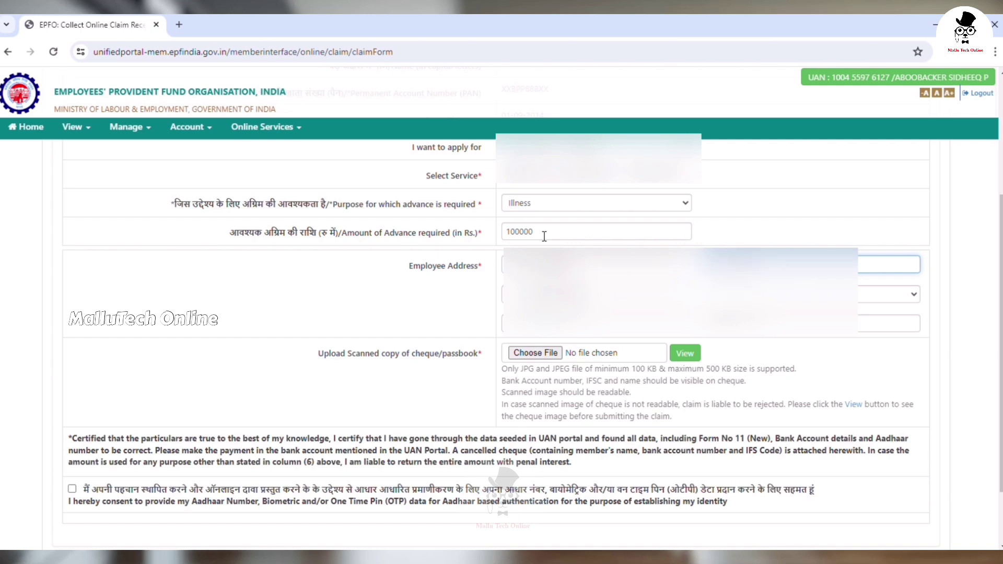
key(Tab)
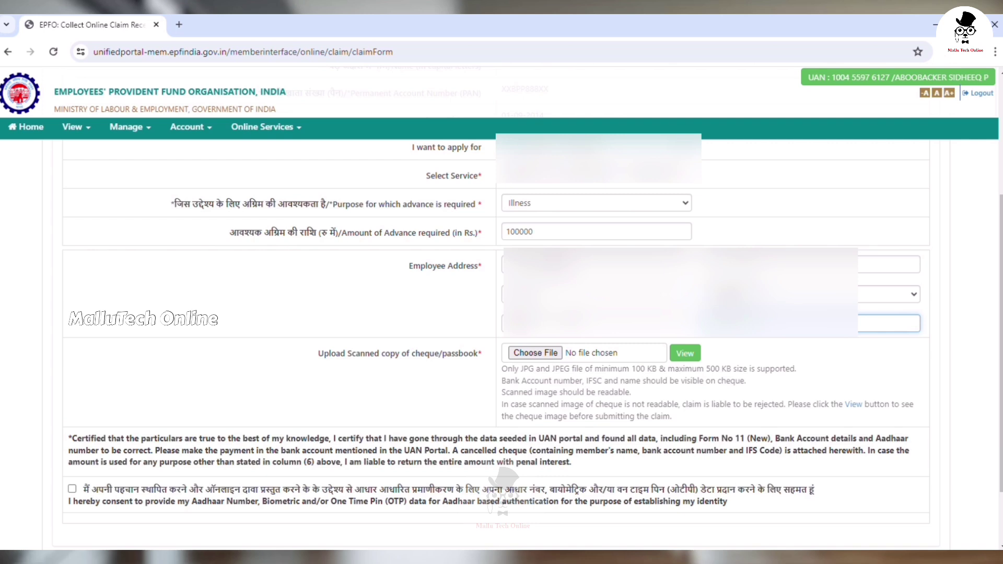
Step: Attach PNB Passbook 001.jpg as the cheque/passbook scan
click(536, 352)
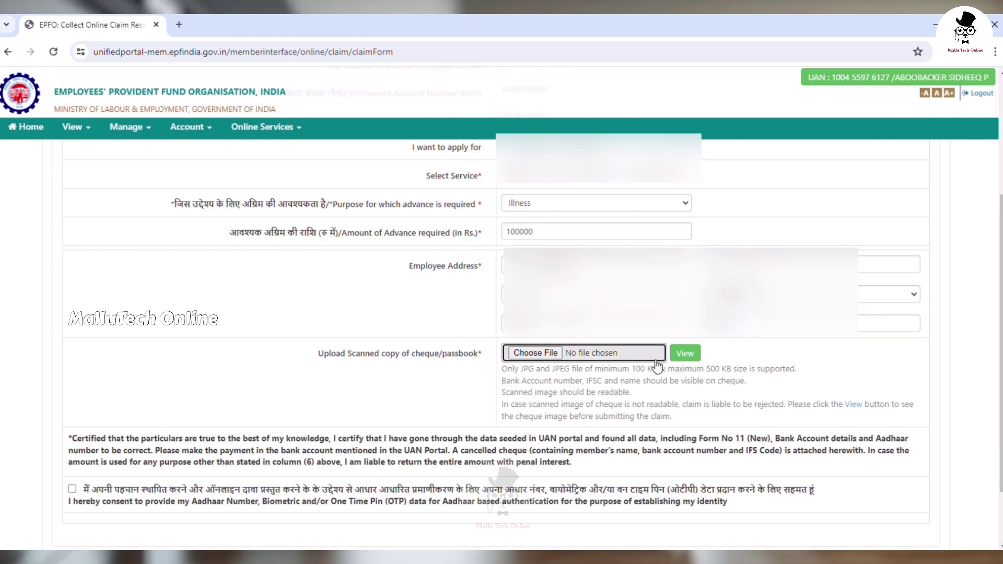
click(614, 355)
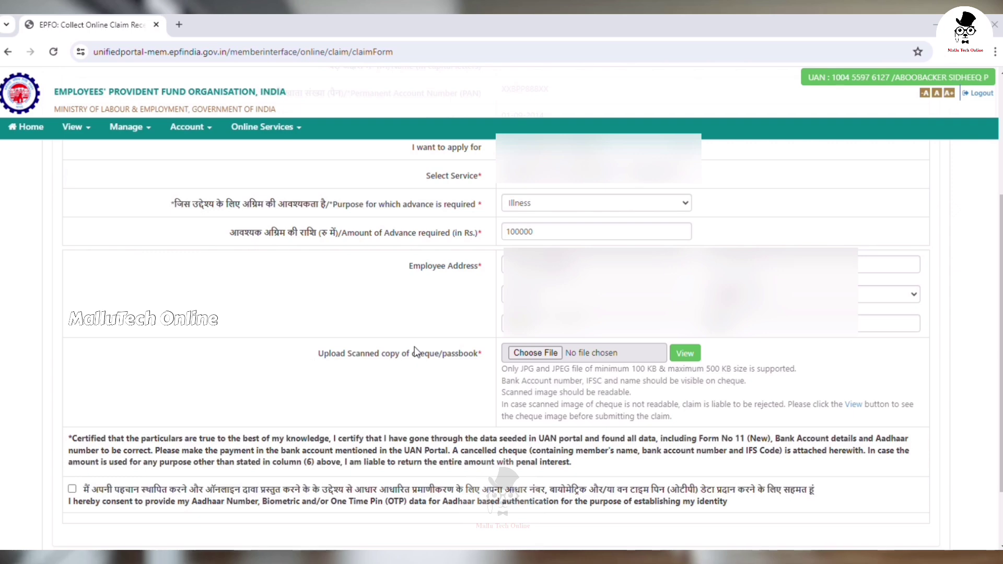
key(Return)
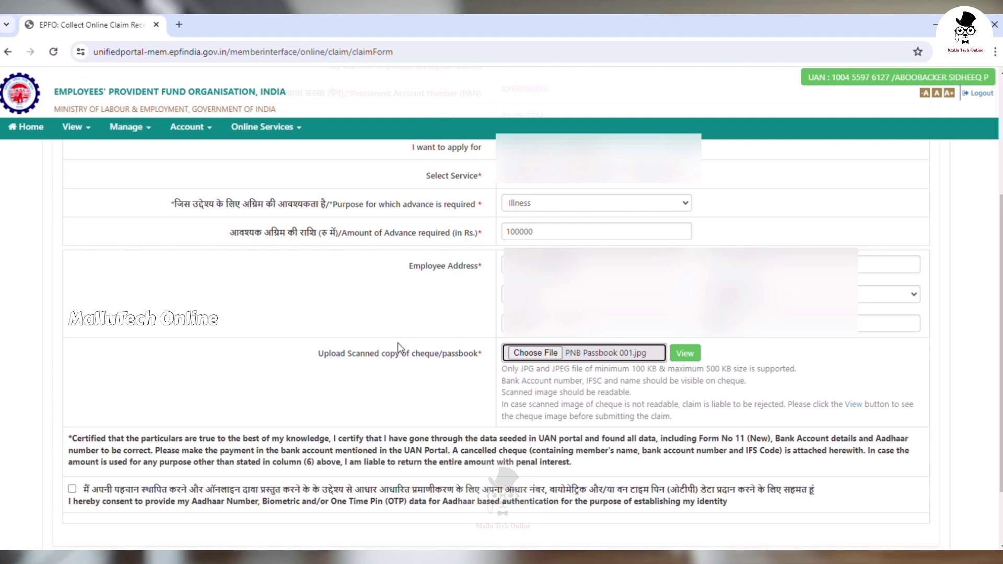
Step: Preview the attached passbook image to check it is readable, then close it
click(691, 358)
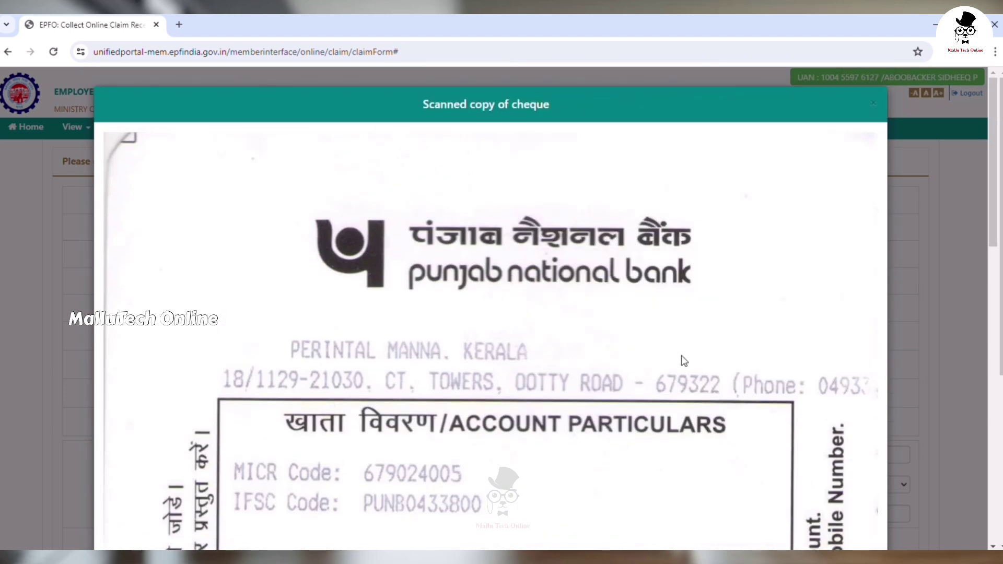
scroll(682, 355, down, 5)
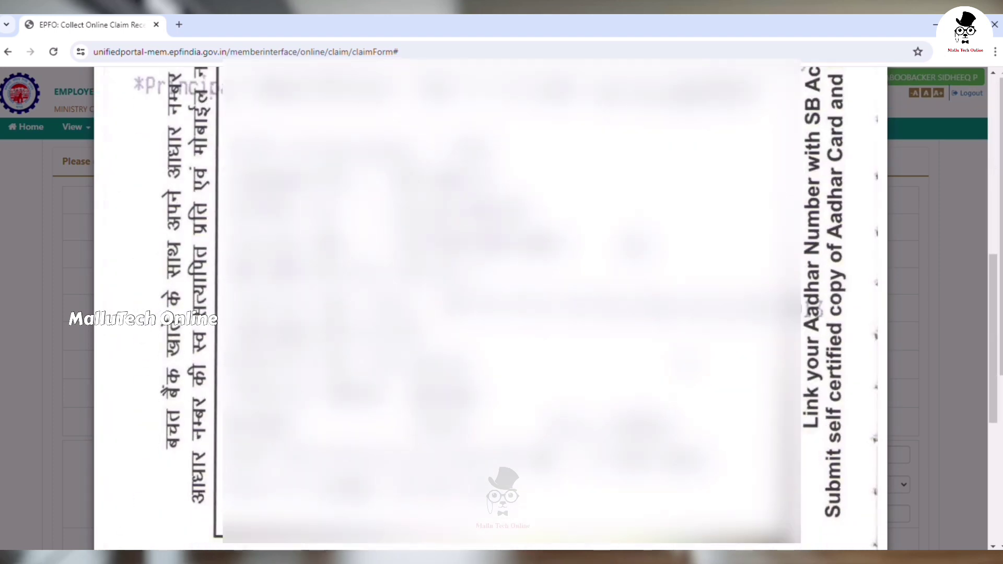
scroll(501, 303, up, 5)
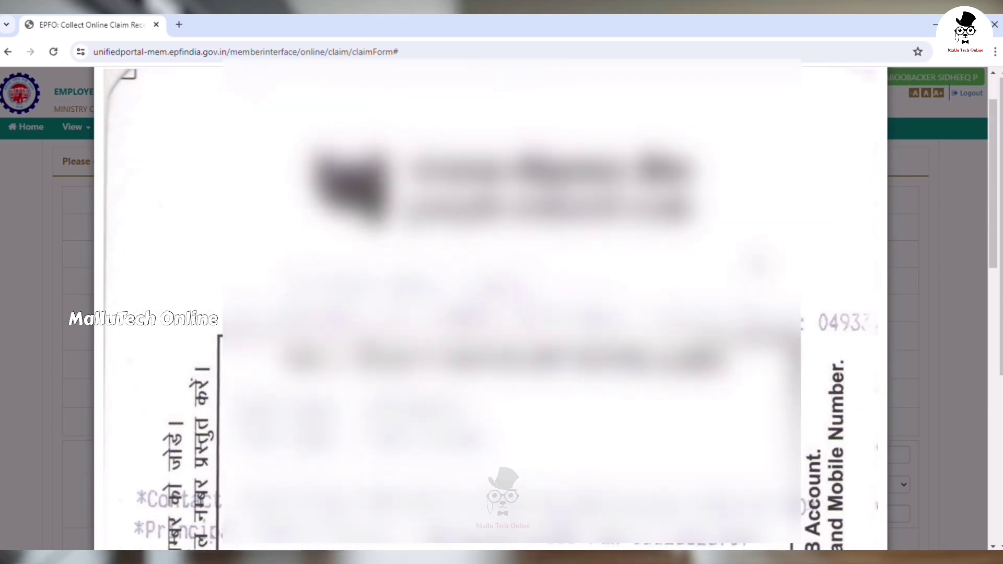
click(878, 256)
scroll(730, 368, down, 6)
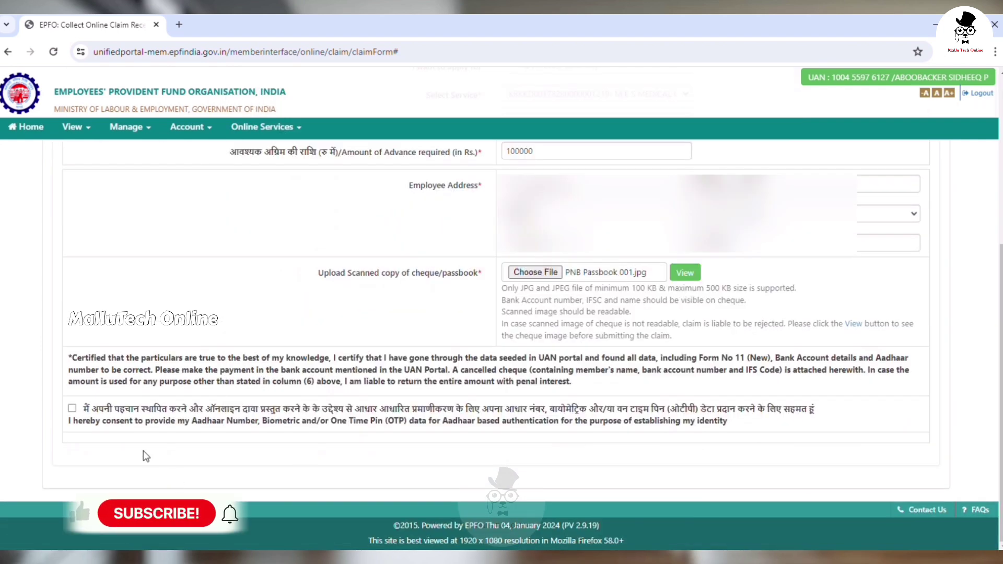
Step: Give Aadhaar consent, request and enter the Aadhaar OTP, then validate and submit the claim
click(74, 412)
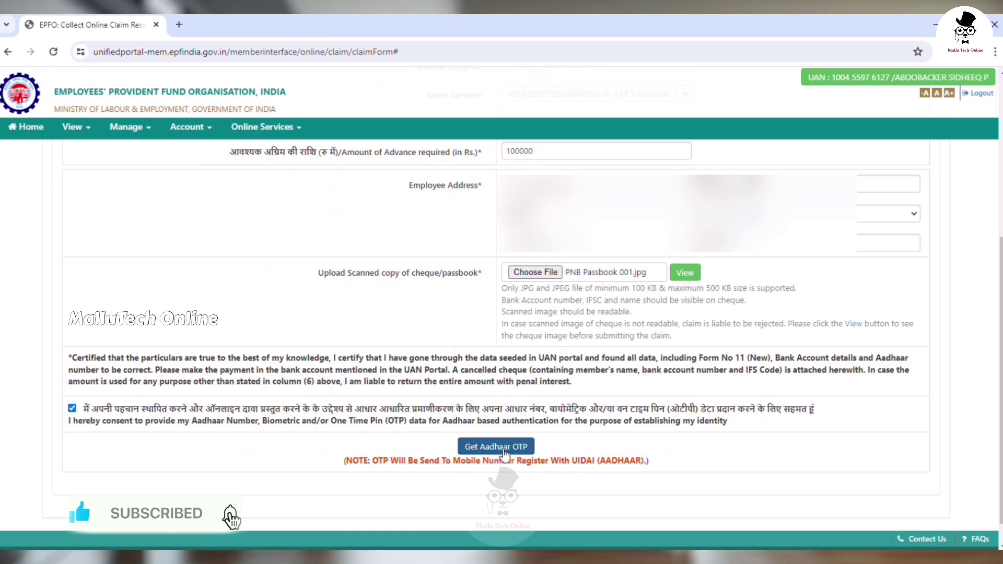
click(500, 448)
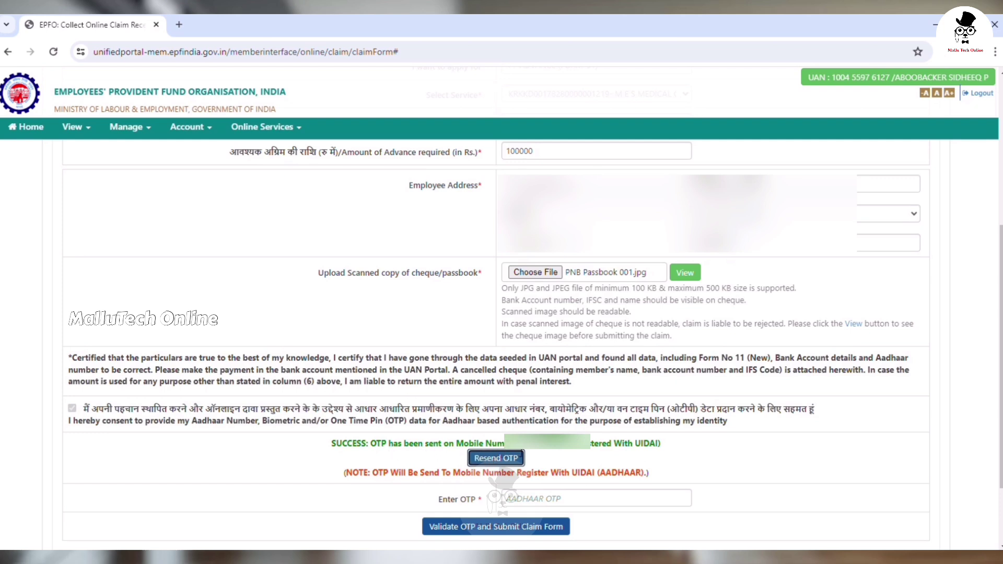
click(574, 503)
text(12)
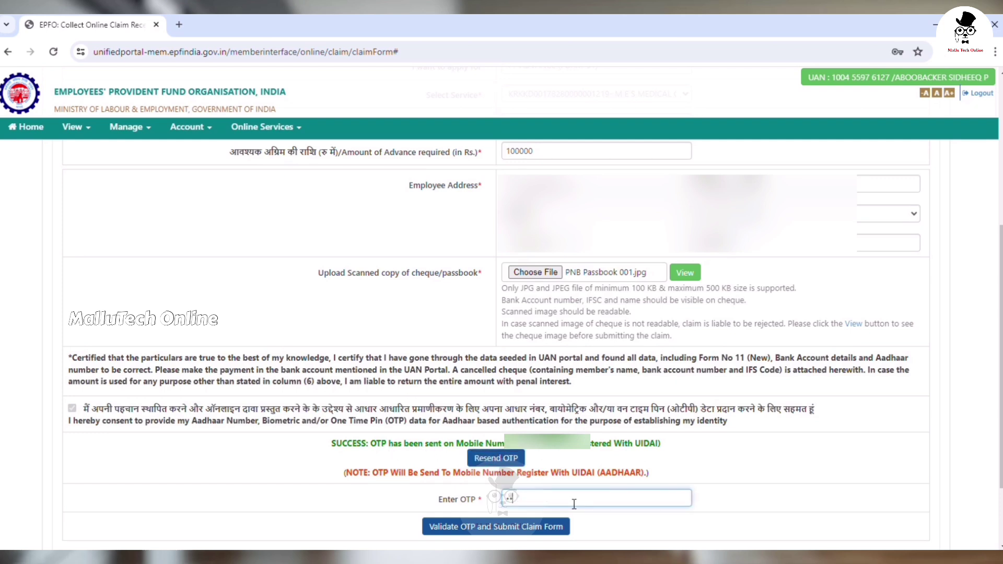
text(3456)
click(473, 529)
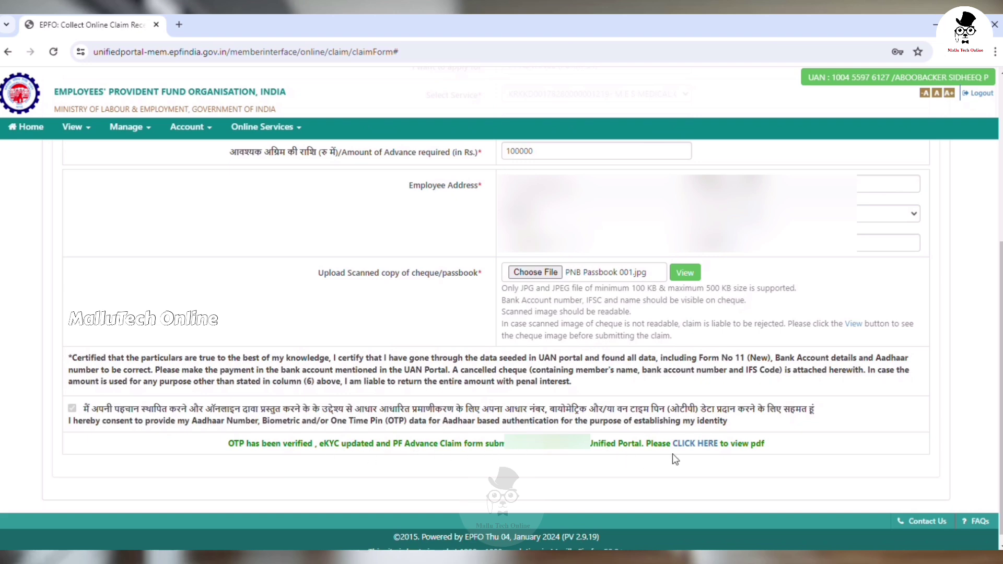
click(694, 443)
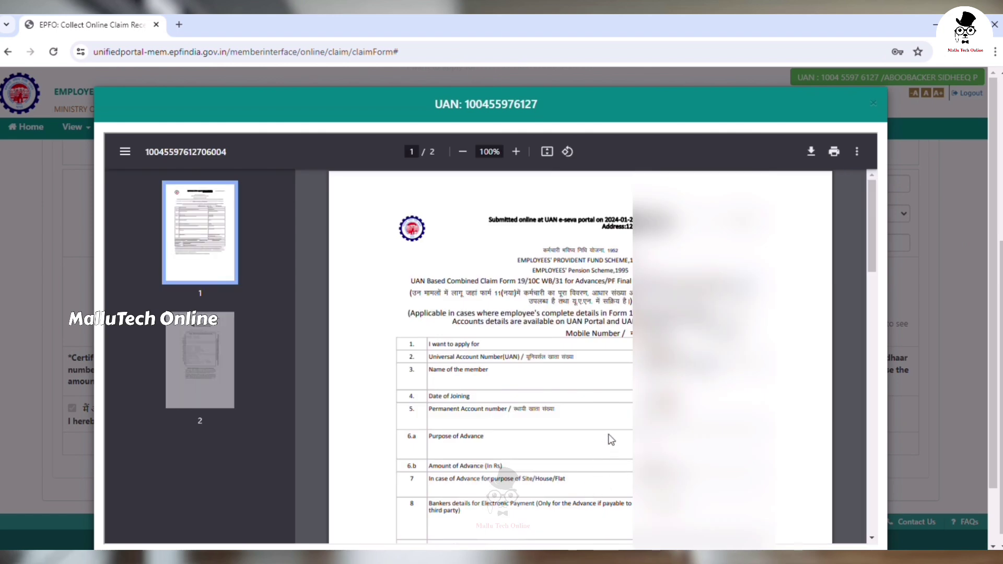
scroll(611, 440, down, 5)
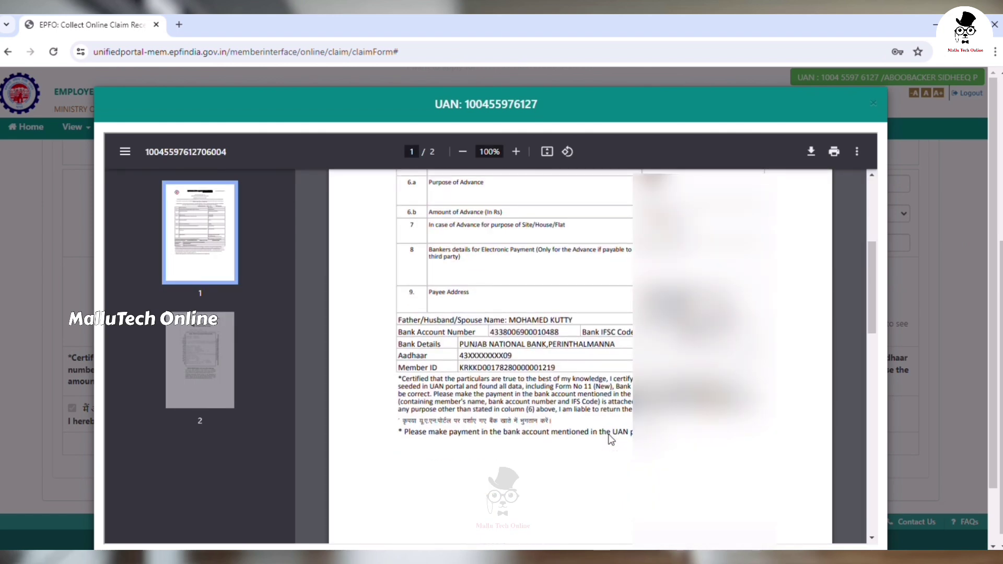
click(873, 104)
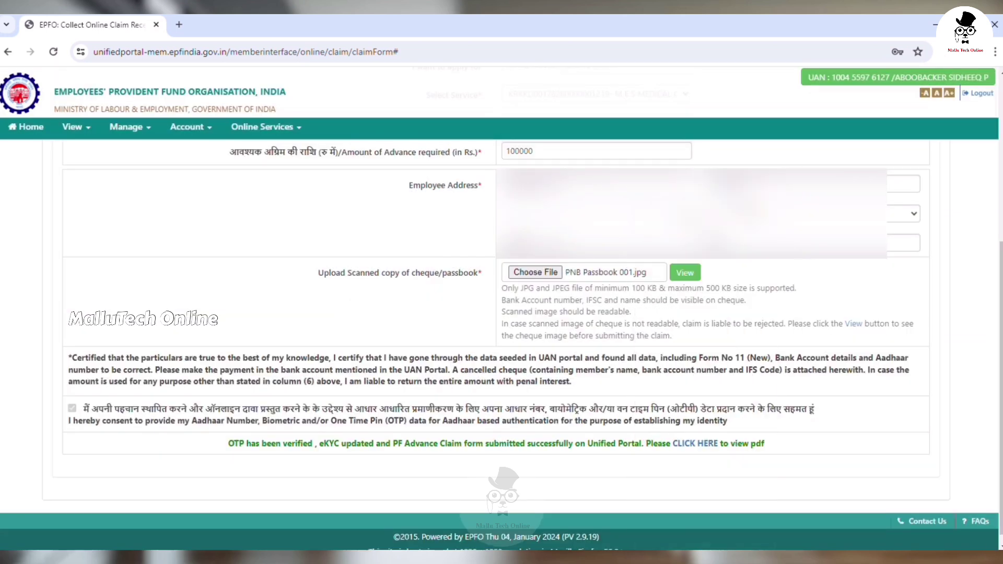